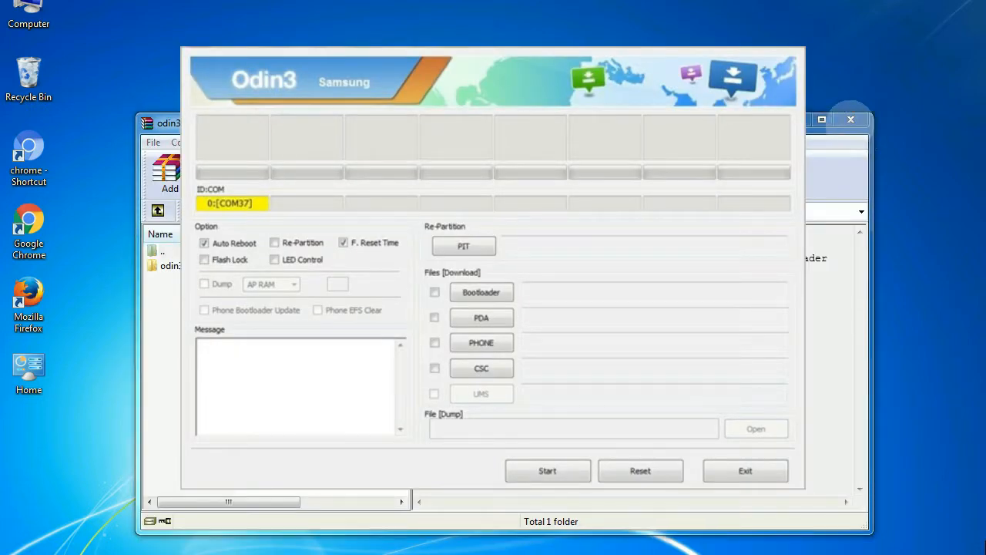
Step: Close the background WinRAR archive window so only the Odin zip remains on the desktop
{"action": "left_click", "coordinate": [851, 119]}
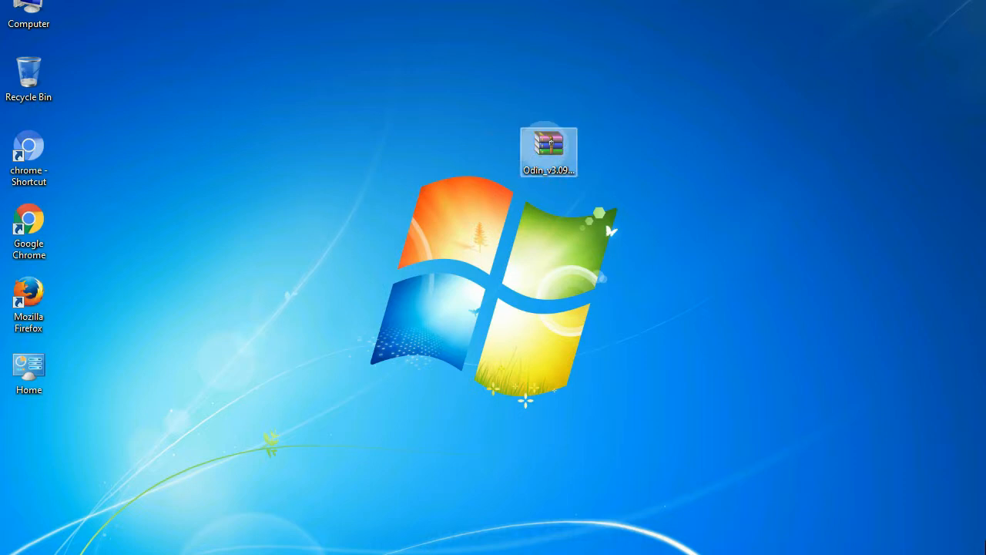
Step: Extract the Odin zip onto the desktop and enter the Odin_v3.09 folder
{"action": "right_click", "coordinate": [548, 145]}
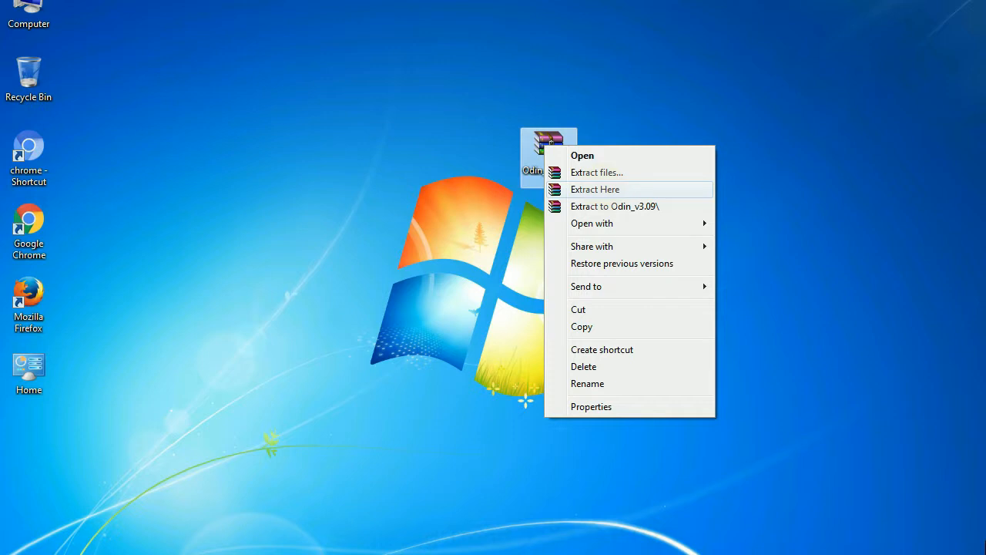
{"action": "left_click", "coordinate": [595, 189]}
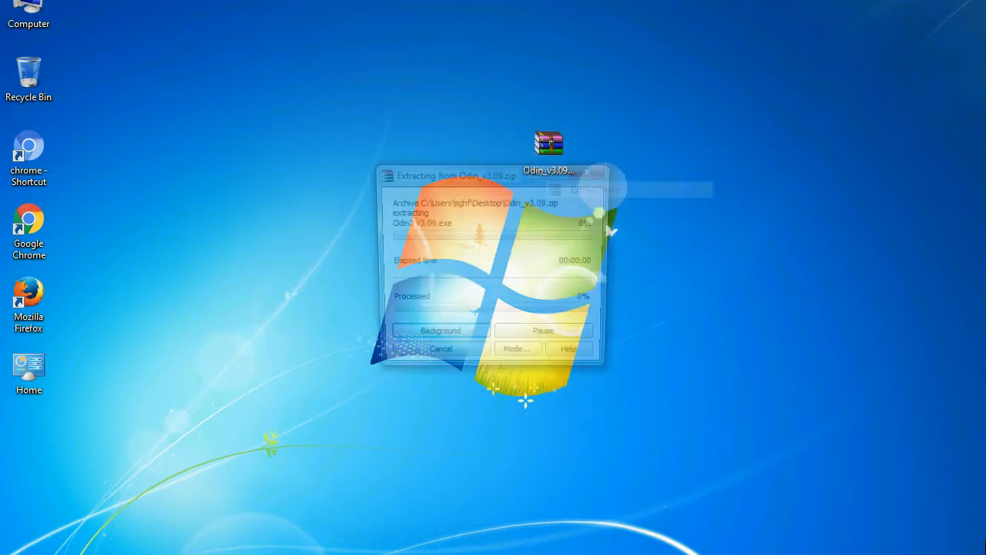
{"action": "double_click", "coordinate": [433, 152]}
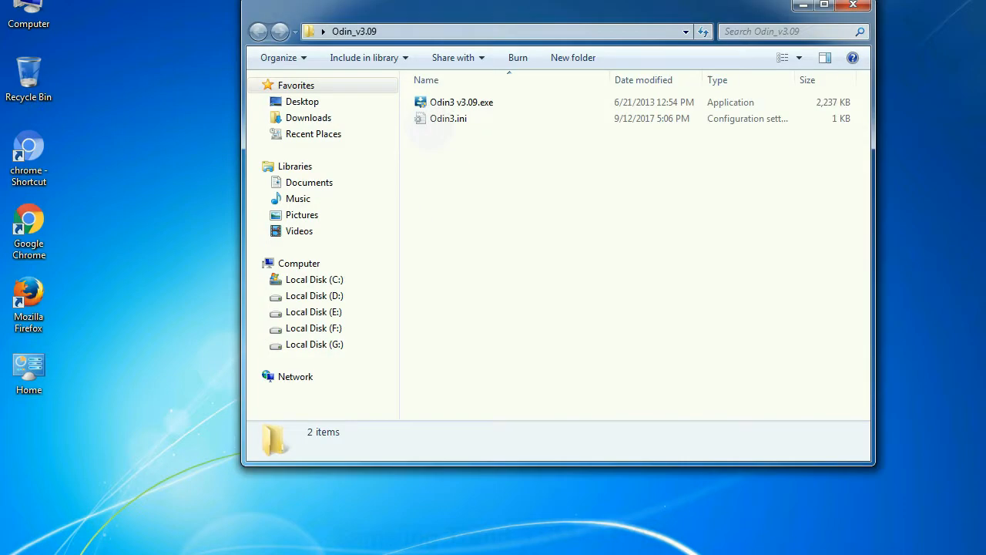
Step: Launch Odin3 v3.09.exe with administrator rights
{"action": "right_click", "coordinate": [447, 108]}
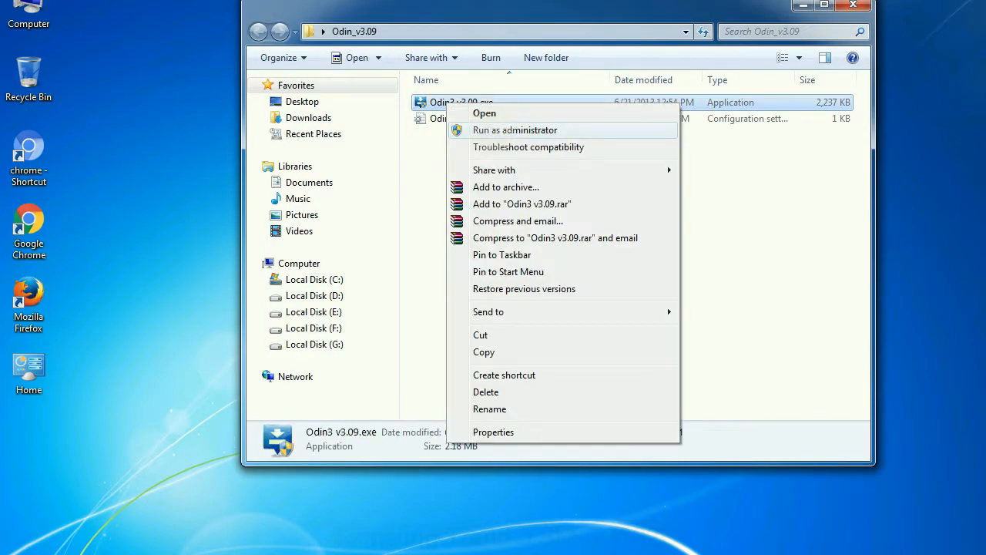
{"action": "left_click", "coordinate": [515, 130]}
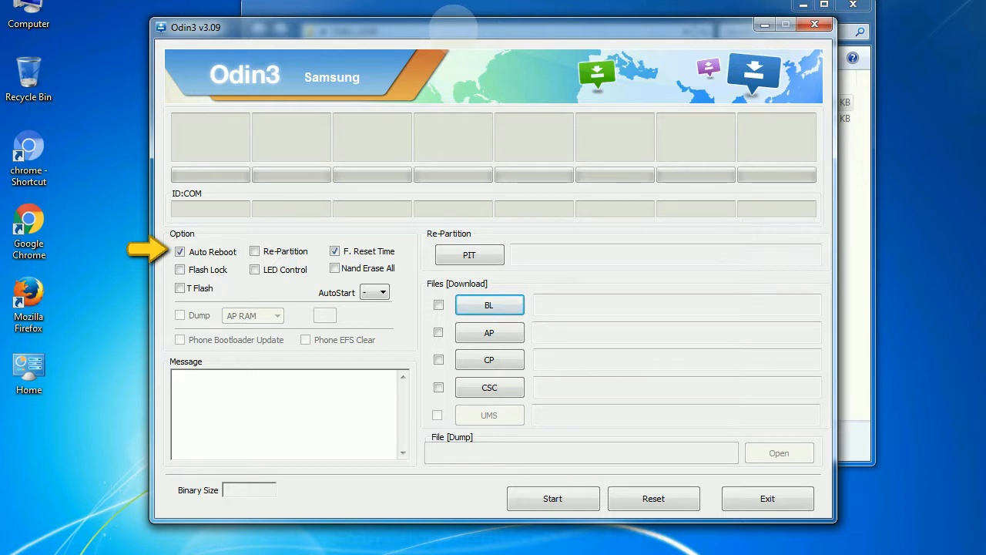
Step: Move the Odin3 v3.09 window slightly up and to the right
{"action": "left_click_drag", "start_coordinate": [453, 26], "coordinate": [487, 9]}
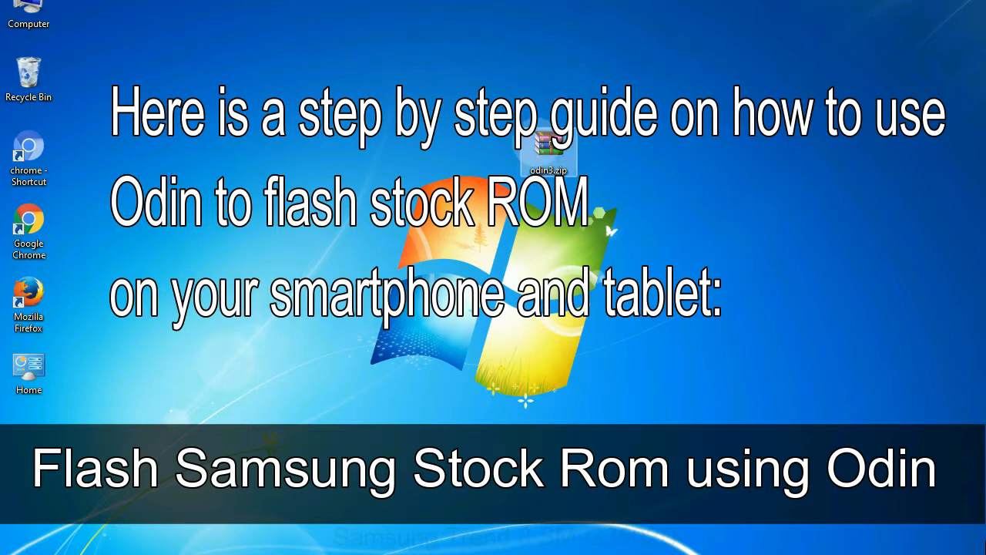
{"action": "left_click", "coordinate": [550, 150]}
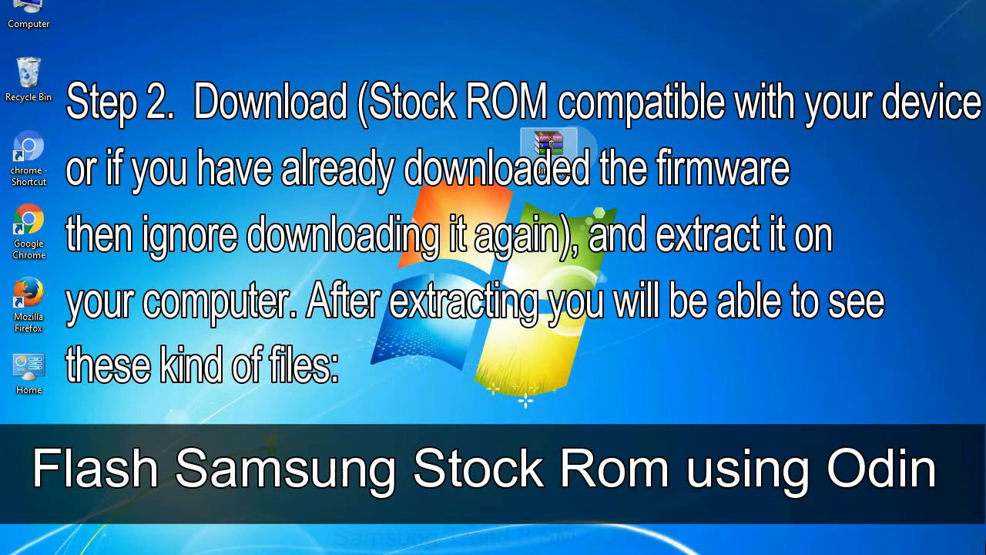
{"action": "left_click_drag", "start_coordinate": [548, 146], "coordinate": [550, 148]}
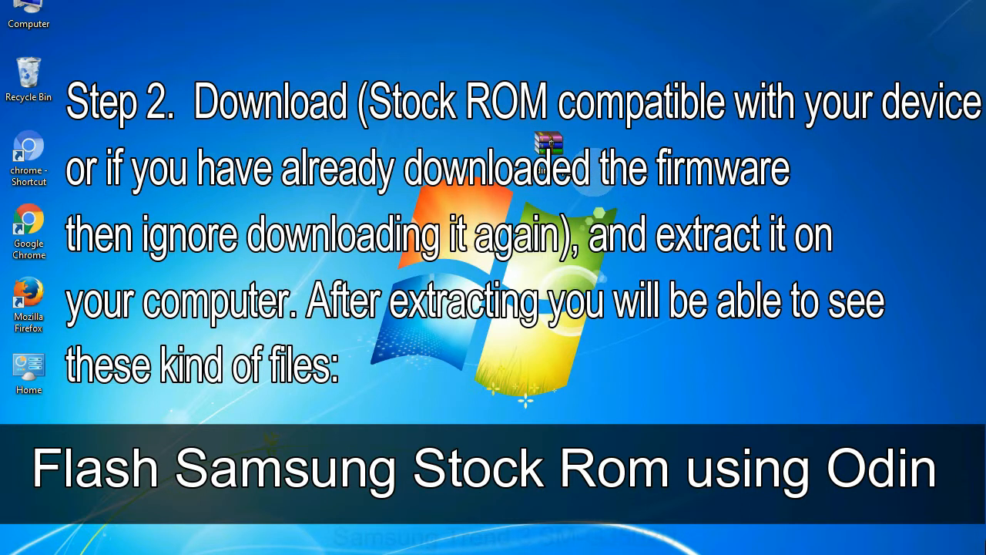
{"action": "left_click", "coordinate": [550, 148]}
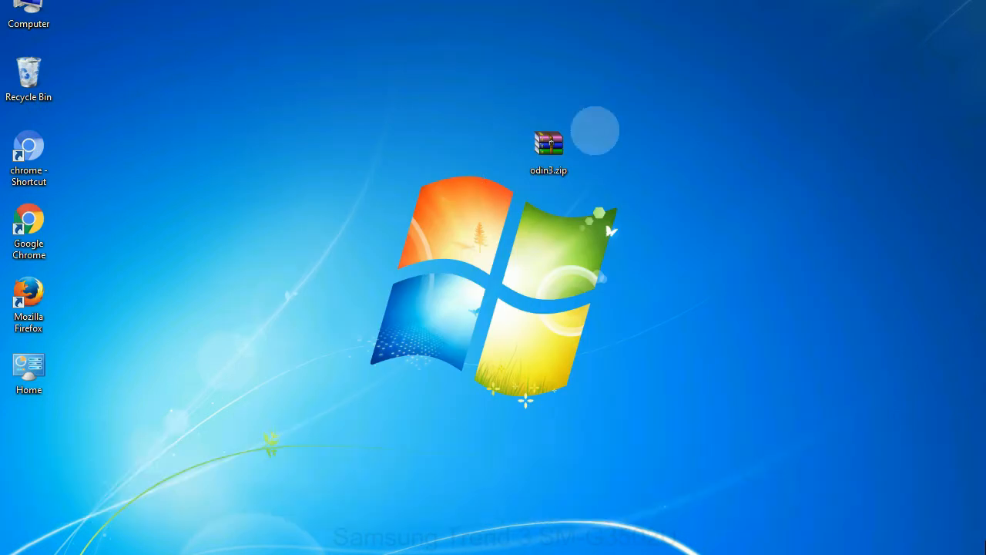
Step: Select the odin3.zip archive on the desktop ahead of connecting the phone on COM37
{"action": "left_click", "coordinate": [547, 151]}
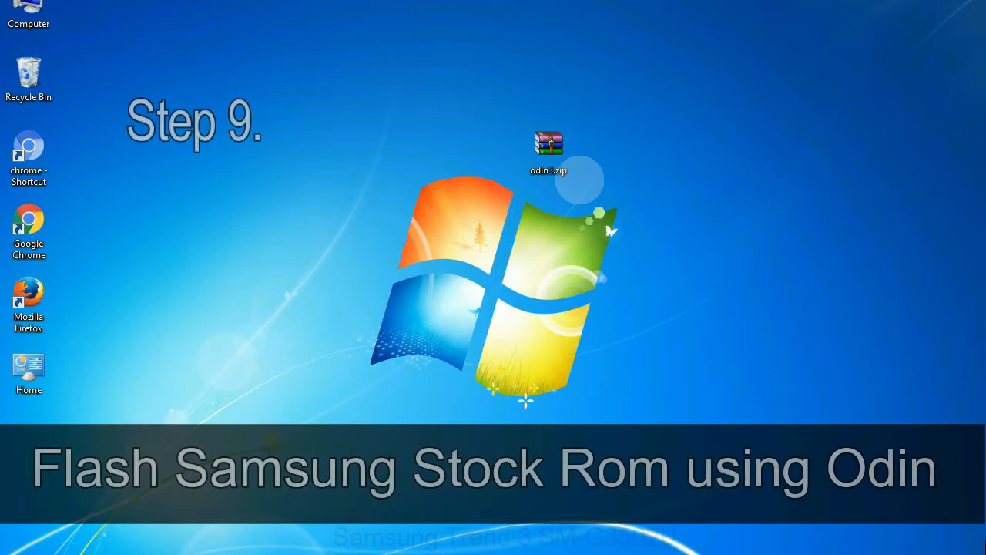
{"action": "left_click", "coordinate": [567, 153]}
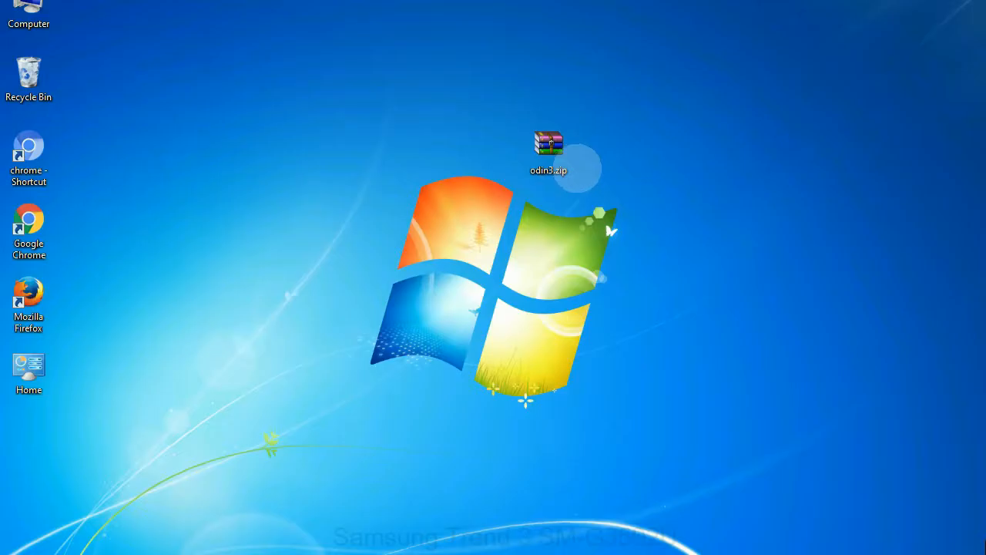
{"action": "left_click", "coordinate": [553, 154]}
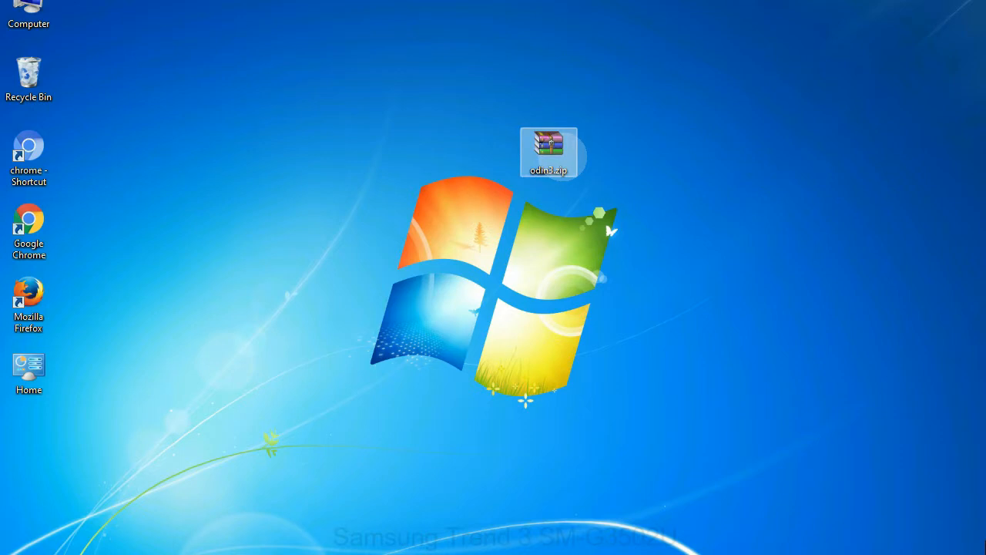
{"action": "left_click", "coordinate": [590, 160]}
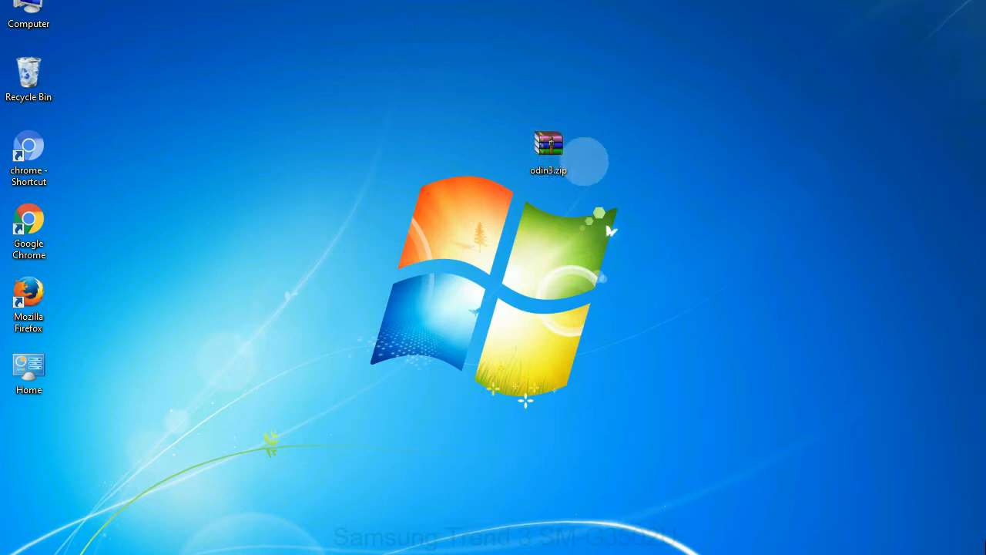
{"action": "left_click", "coordinate": [576, 155]}
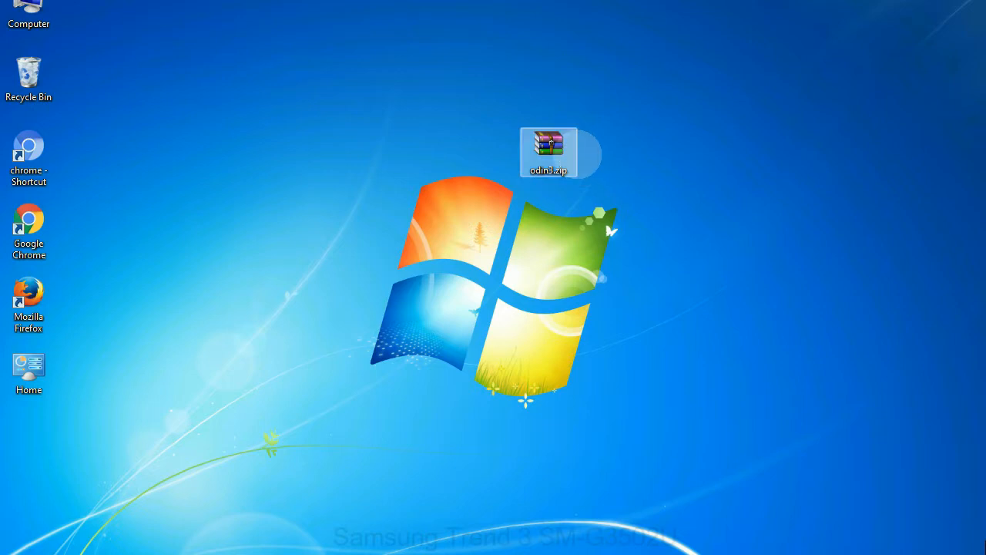
{"action": "left_click", "coordinate": [592, 157]}
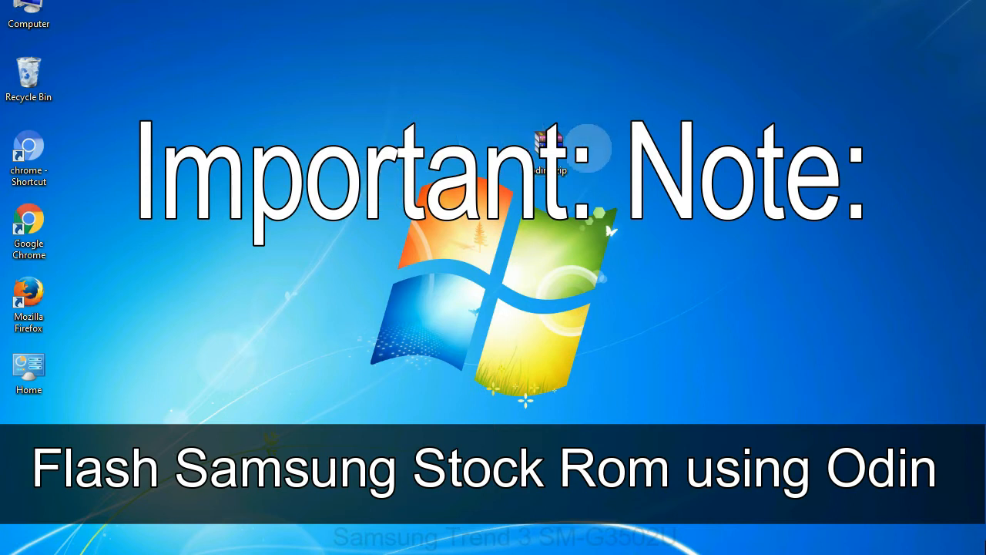
{"action": "left_click", "coordinate": [562, 150]}
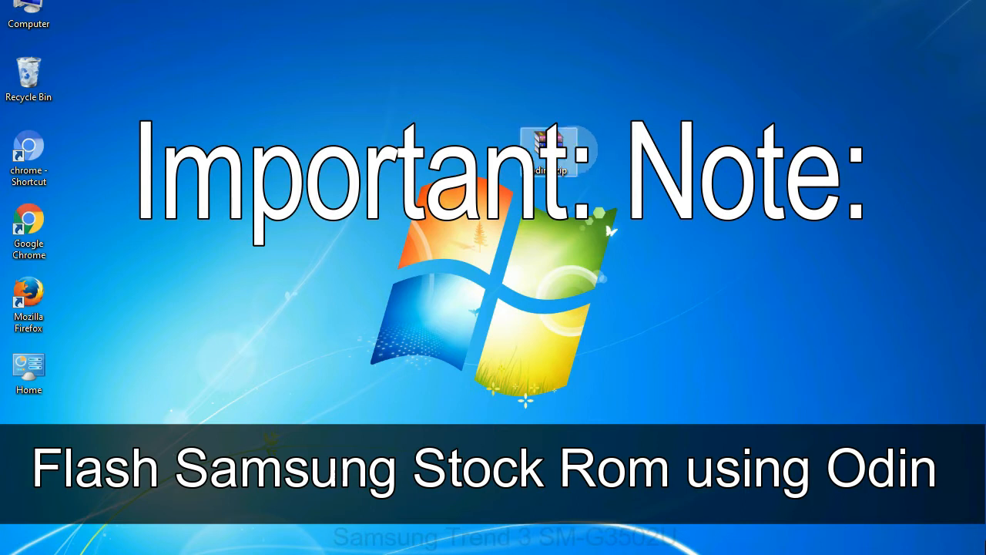
{"action": "left_click", "coordinate": [595, 171]}
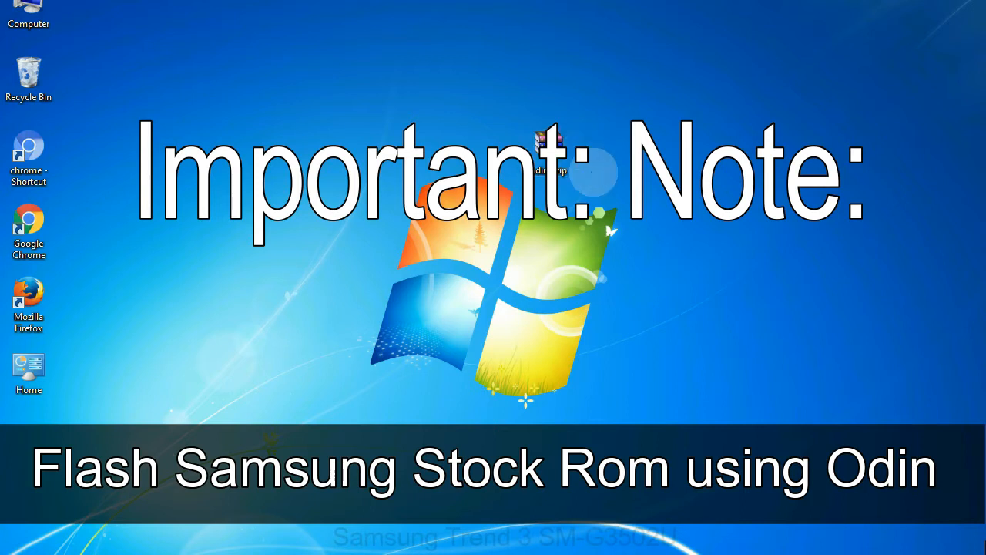